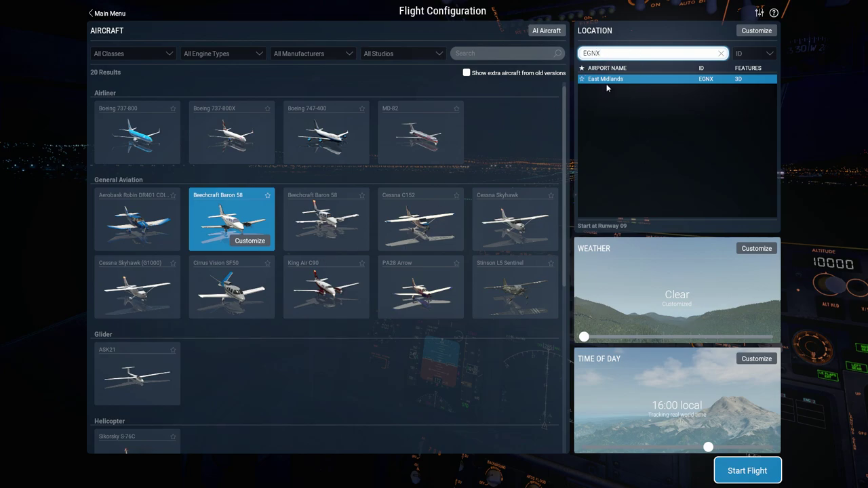
Step: Review the time-of-day settings and the Beechcraft Baron 58 details, and start the flight at East Midlands (EGNX)
{"action": "left_click", "coordinate": [742, 361]}
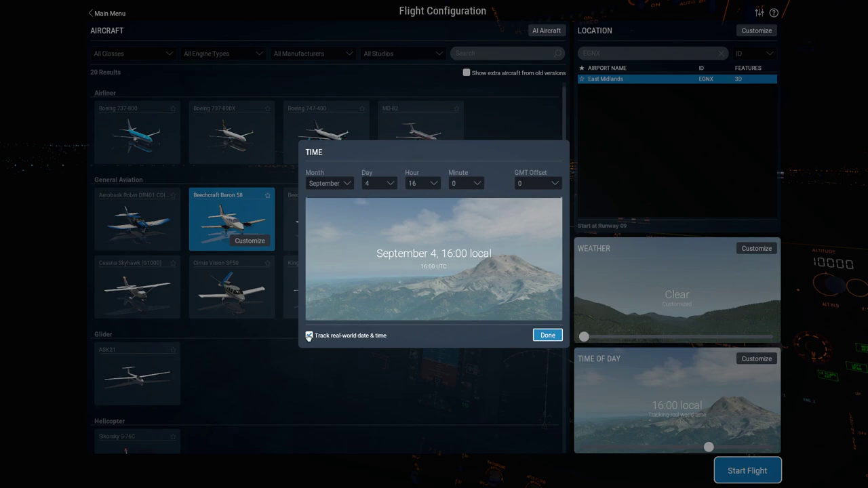
{"action": "left_click", "coordinate": [547, 336]}
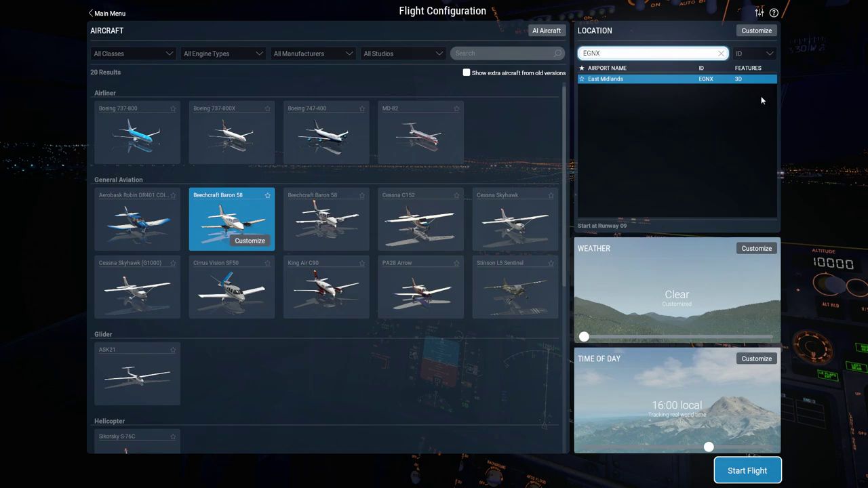
{"action": "left_click", "coordinate": [255, 246]}
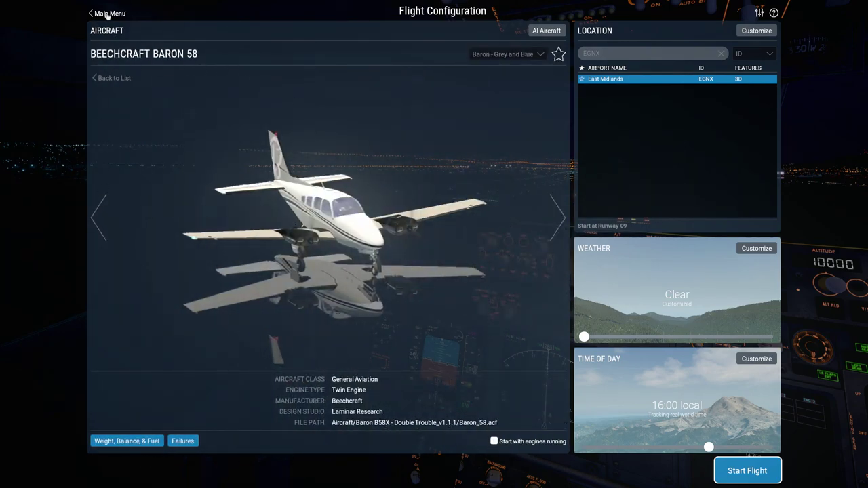
{"action": "left_click", "coordinate": [732, 475]}
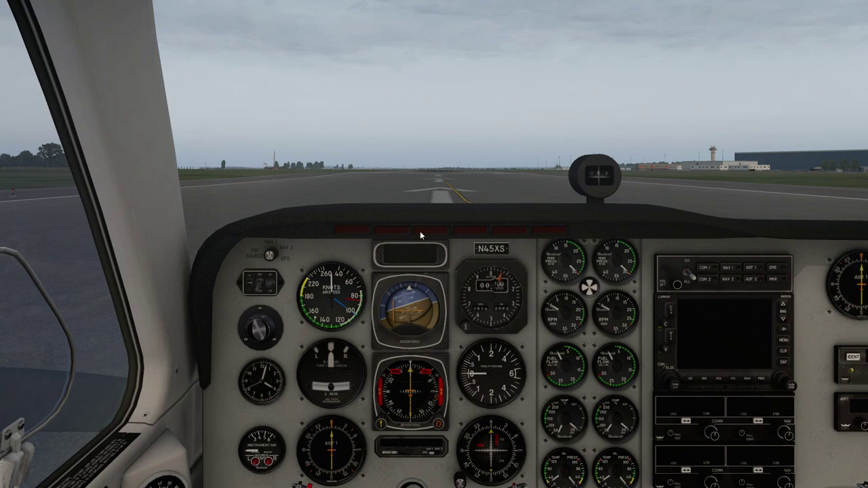
Step: Switch to an external view and inspect the Baron 58 and the surrounding sky from several angles on the runway
{"action": "key", "text": "shift+4"}
{"action": "left_click_drag", "start_coordinate": [575, 273], "coordinate": [122, 261]}
{"action": "left_click_drag", "start_coordinate": [554, 238], "coordinate": [441, 242]}
{"action": "left_click_drag", "start_coordinate": [599, 237], "coordinate": [233, 349]}
{"action": "left_click_drag", "start_coordinate": [589, 325], "coordinate": [384, 266]}
{"action": "left_click_drag", "start_coordinate": [611, 268], "coordinate": [455, 267]}
{"action": "left_click_drag", "start_coordinate": [685, 249], "coordinate": [544, 252]}
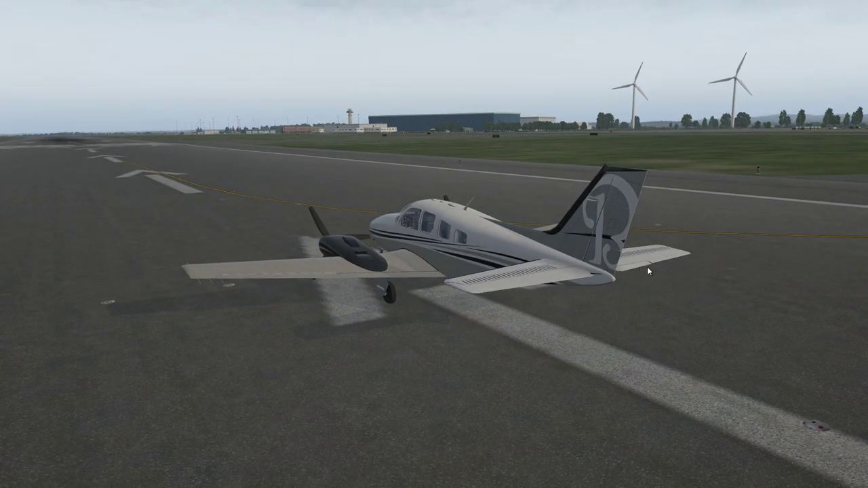
{"action": "key", "text": "Down"}
{"action": "left_click_drag", "start_coordinate": [657, 162], "coordinate": [729, 244]}
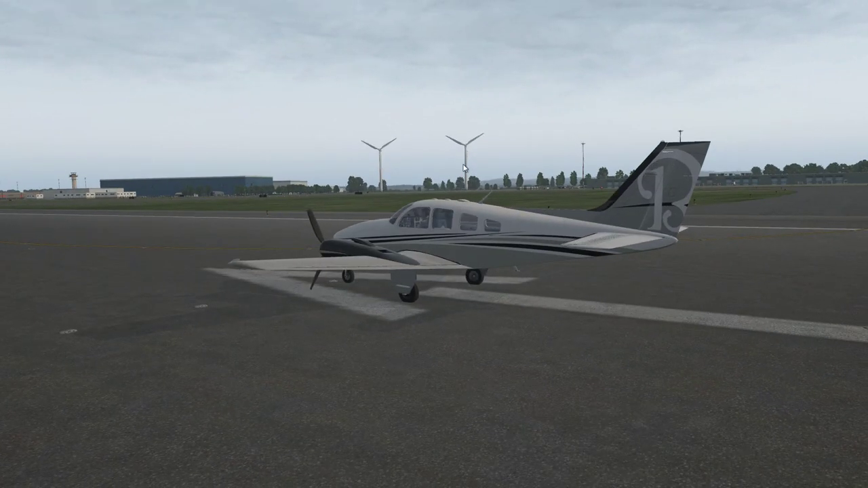
{"action": "left_click_drag", "start_coordinate": [582, 255], "coordinate": [393, 265]}
{"action": "left_click_drag", "start_coordinate": [464, 257], "coordinate": [524, 232]}
{"action": "left_click_drag", "start_coordinate": [567, 305], "coordinate": [430, 184]}
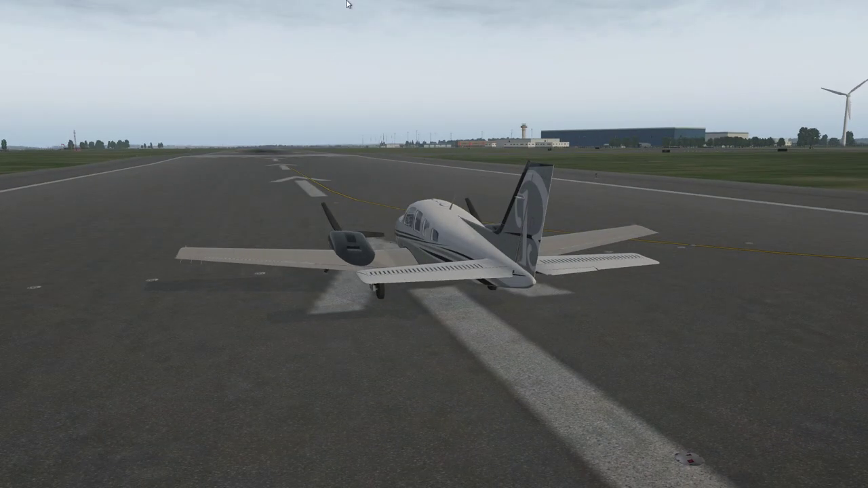
Step: Check the Python Interface plugin's control panel and close it
{"action": "mouse_move", "coordinate": [293, 4]}
{"action": "left_click", "coordinate": [126, 7]}
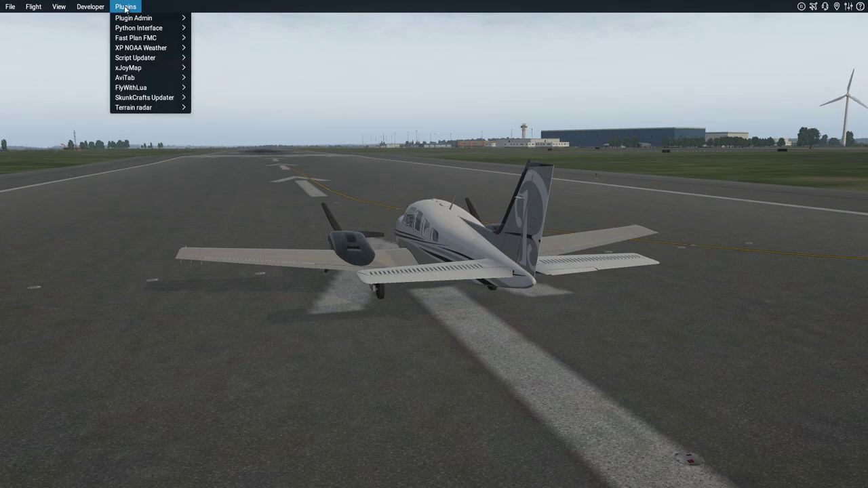
{"action": "mouse_move", "coordinate": [136, 60]}
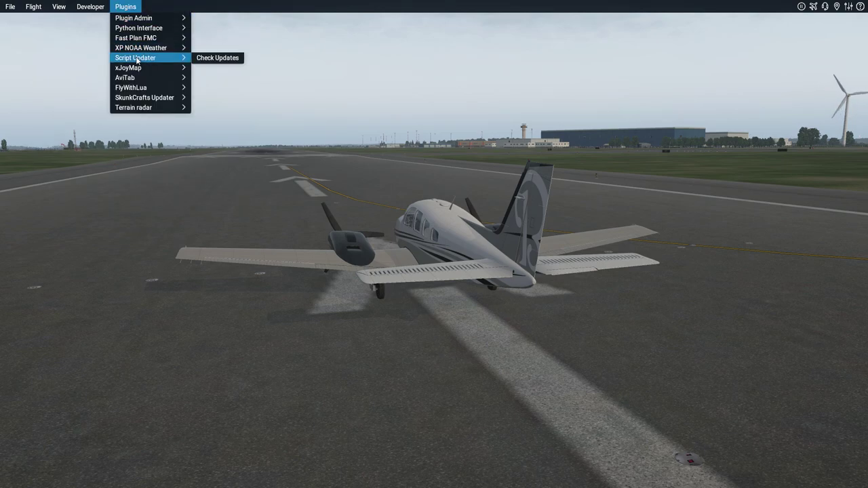
{"action": "mouse_move", "coordinate": [189, 69]}
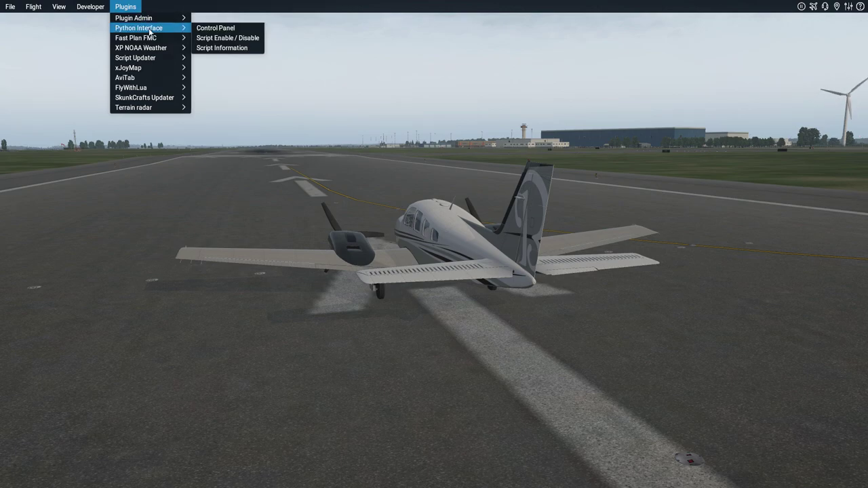
{"action": "left_click", "coordinate": [215, 29]}
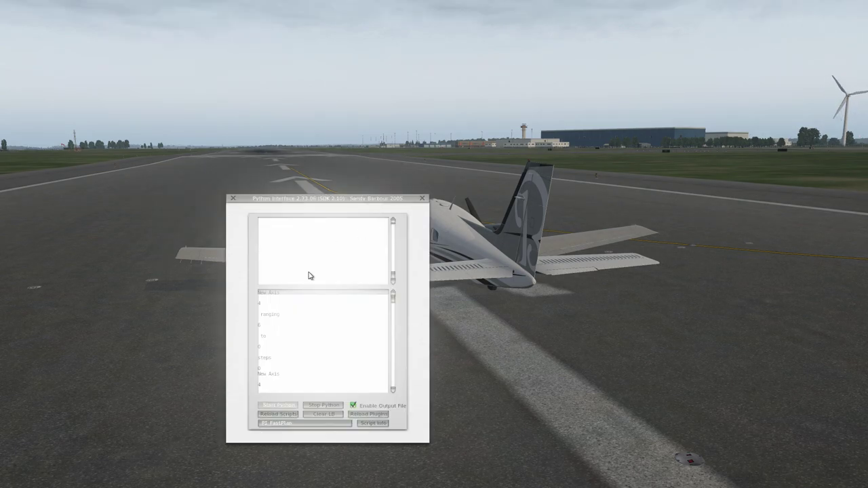
{"action": "left_click", "coordinate": [423, 198]}
Step: Open the XP NOAA Weather plugin's configuration window
{"action": "left_click", "coordinate": [121, 7]}
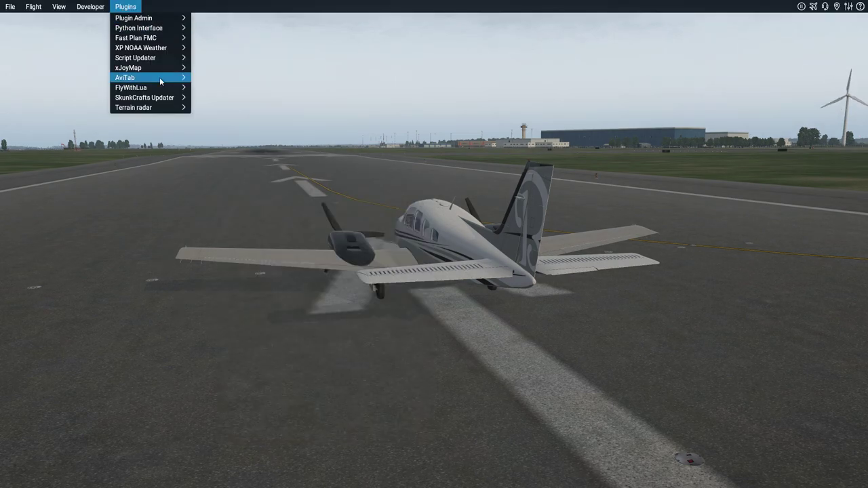
{"action": "mouse_move", "coordinate": [171, 52]}
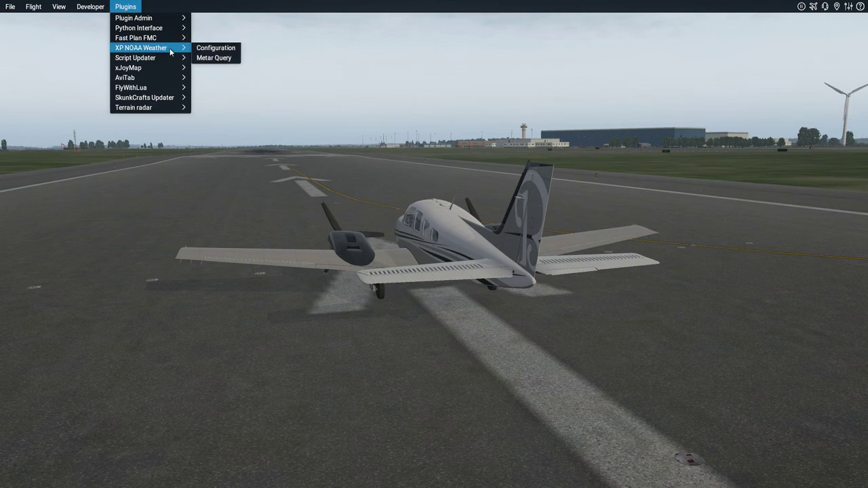
{"action": "left_click", "coordinate": [212, 50]}
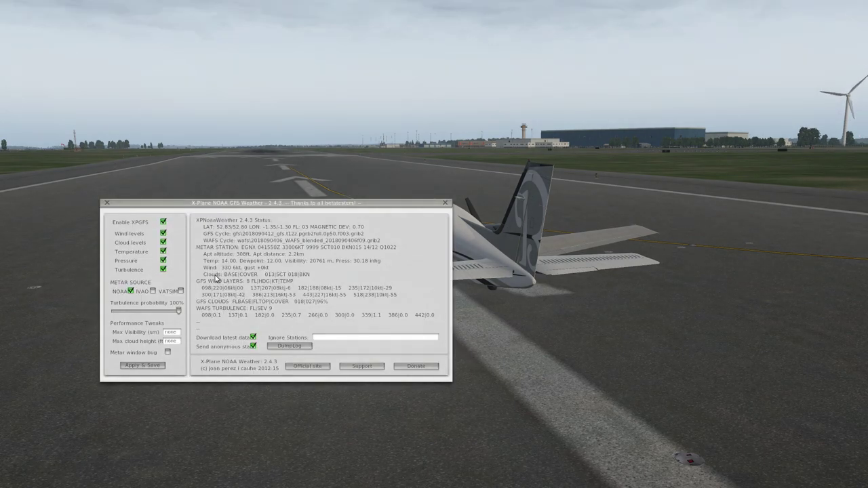